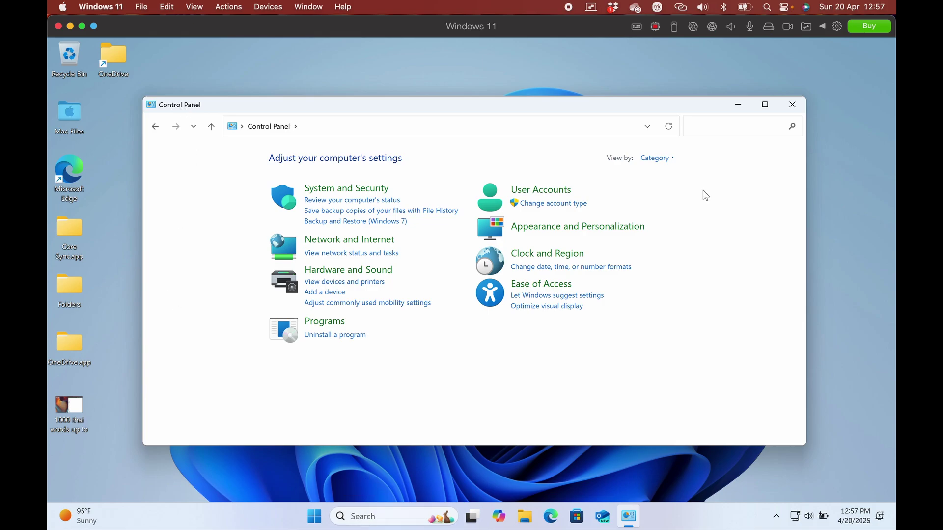
# - Switch the Control Panel 'View by' setting from Category to Large icons
pyautogui.click(666, 160)
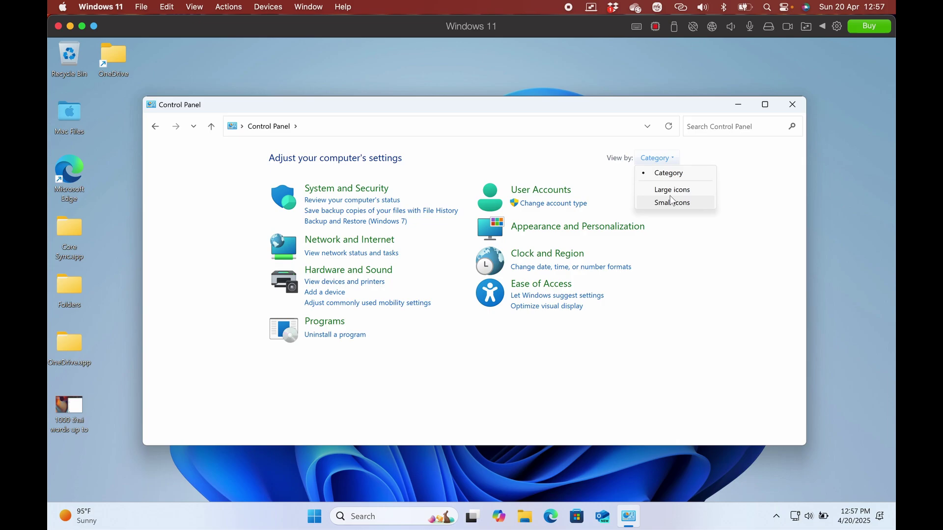
pyautogui.click(672, 191)
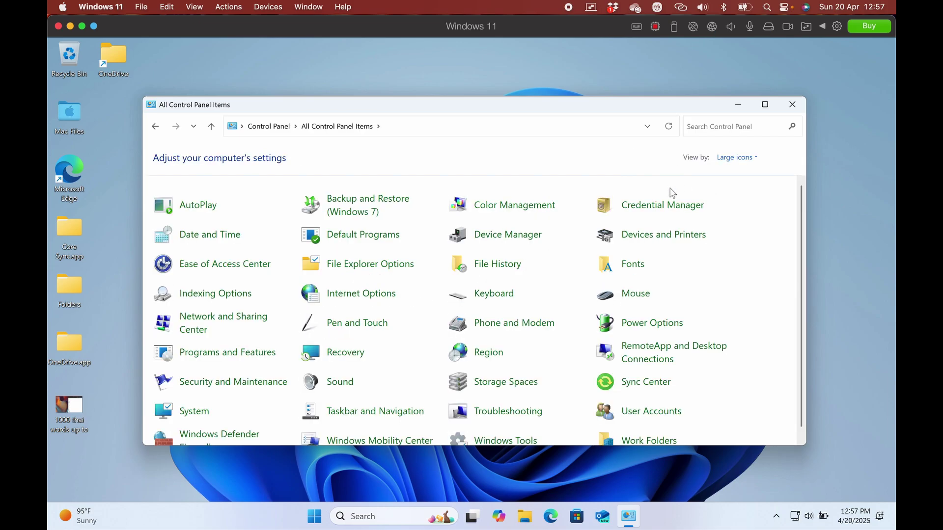
pyautogui.scroll(-1, 279, 438)
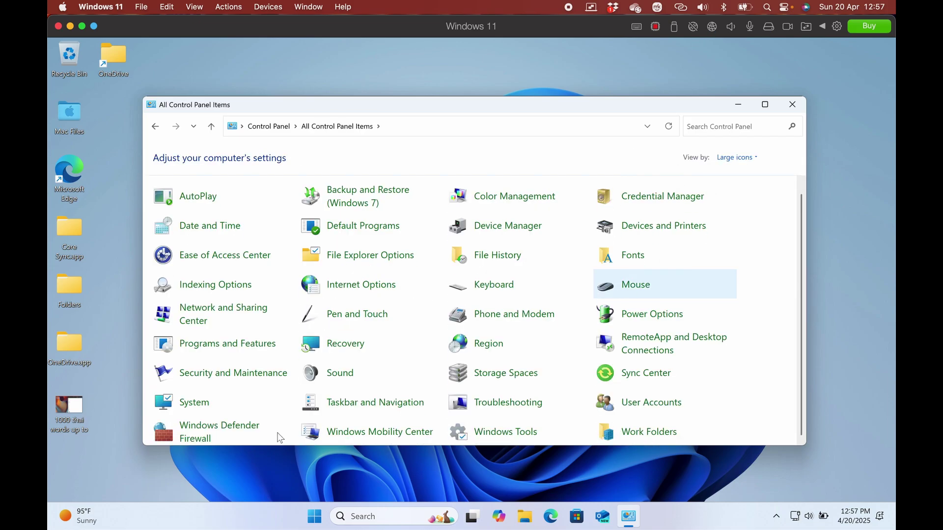
# - Go to Windows Defender Firewall's 'Allow an app or feature' list of allowed apps
pyautogui.click(226, 433)
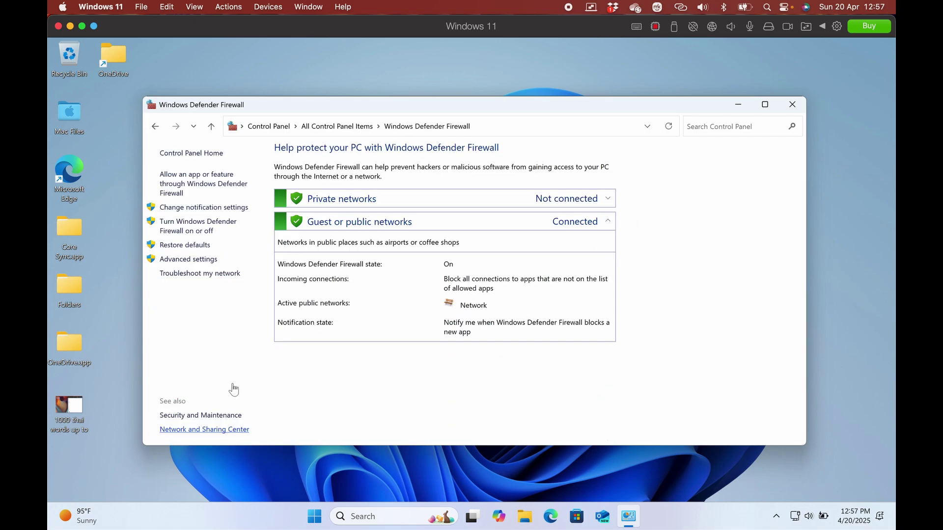
pyautogui.click(189, 182)
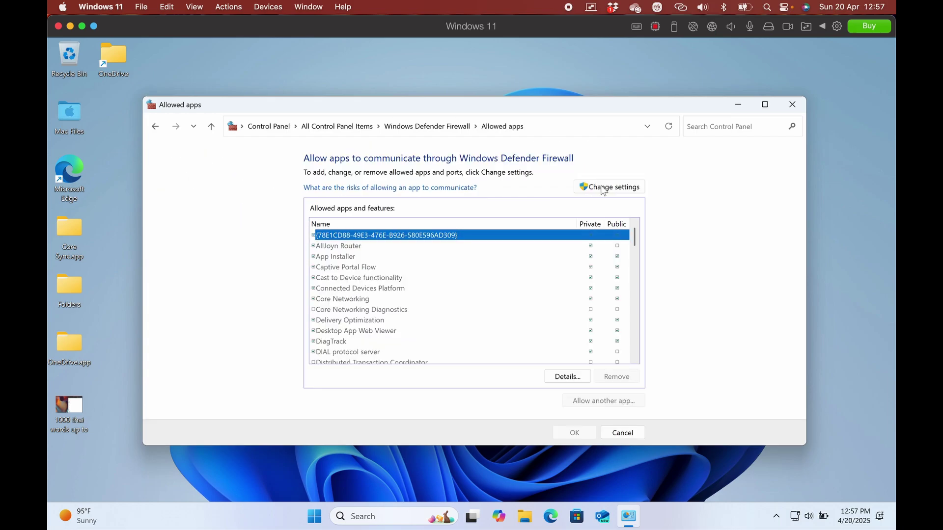
# - Unlock the allowed apps list, uncheck Microsoft Family Safety, and save with OK
pyautogui.click(601, 187)
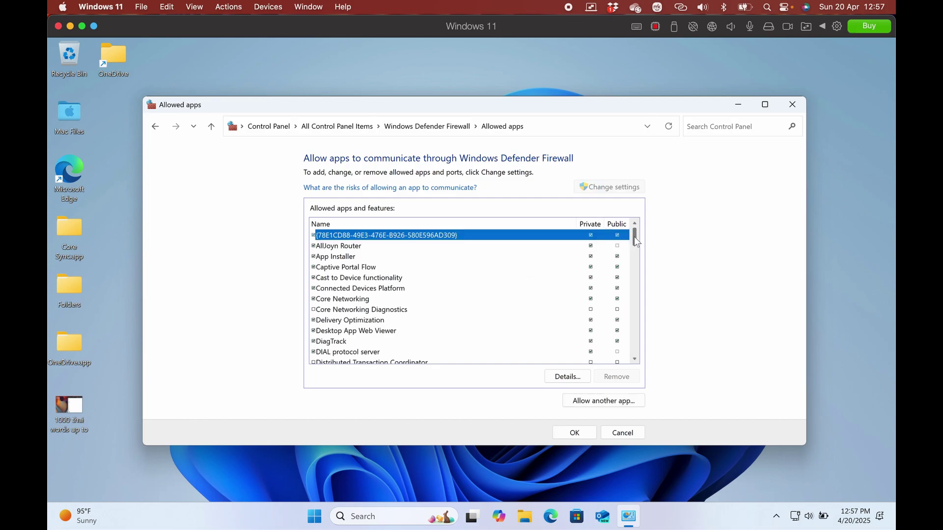
pyautogui.moveTo(634, 237); pyautogui.dragTo(634, 269)
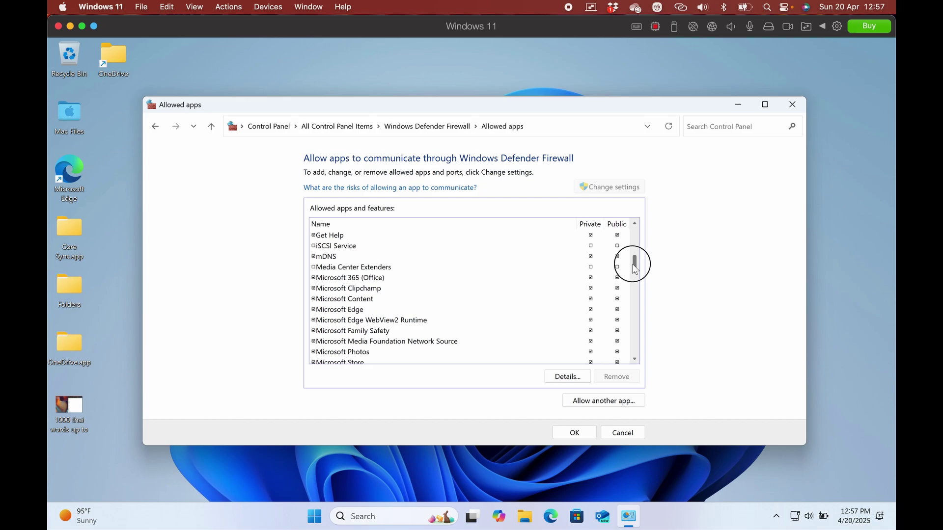
pyautogui.click(313, 332)
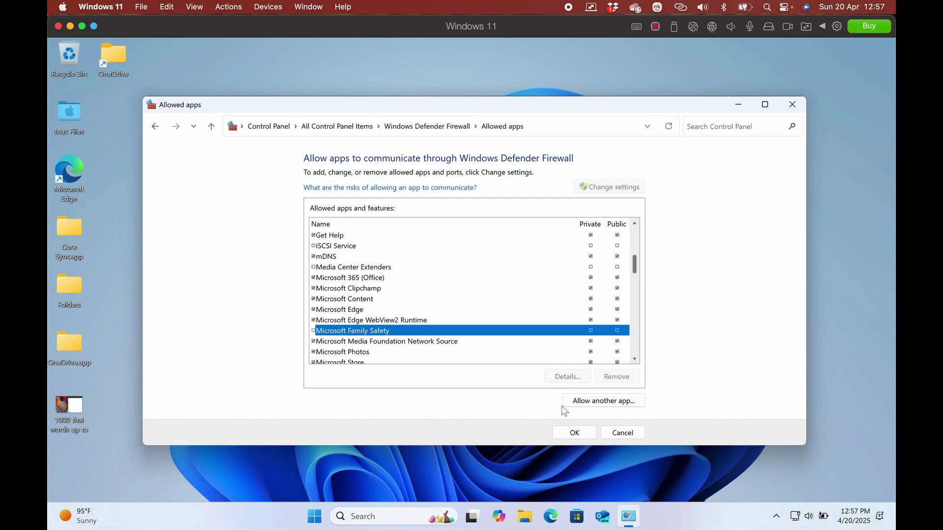
pyautogui.click(568, 429)
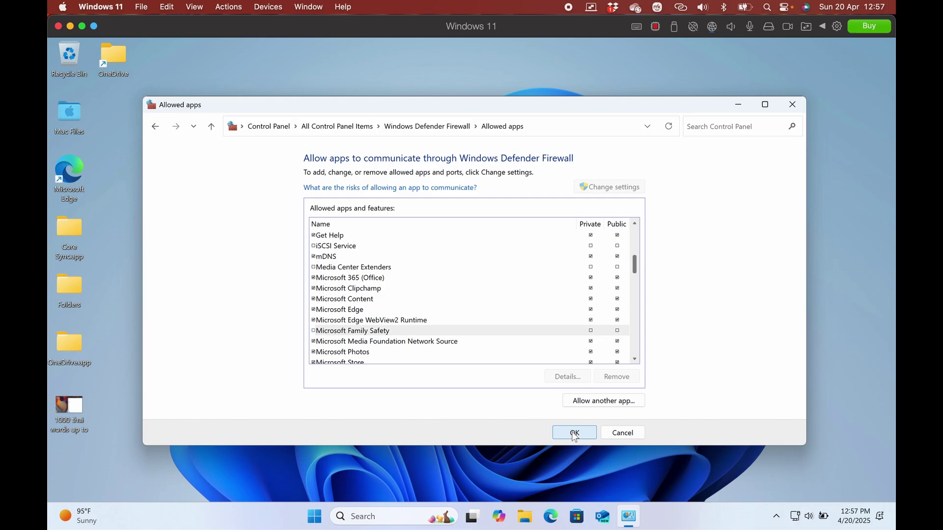